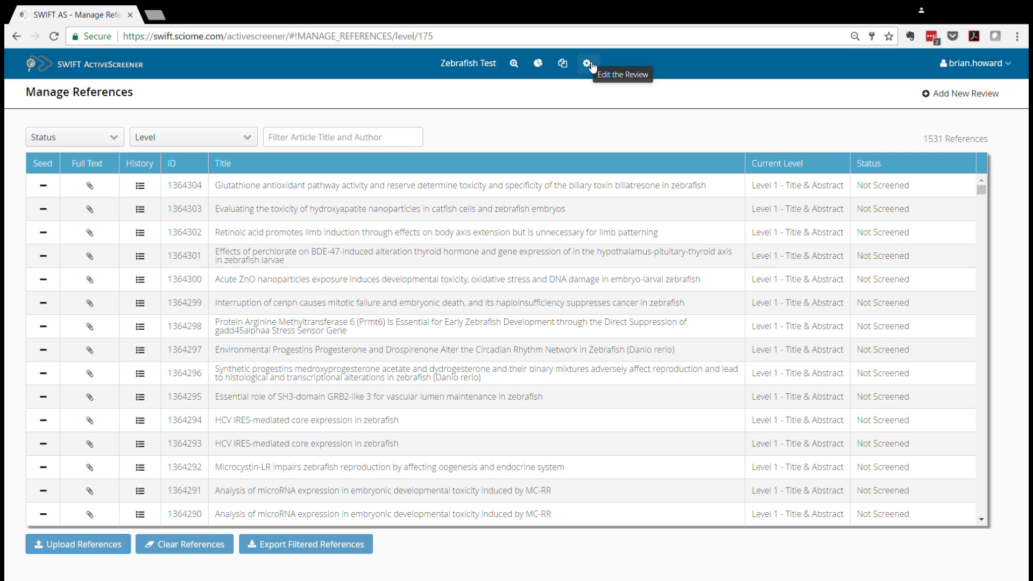
Step: Open the Zebrafish Test review for editing and display its additional options
left_click(588, 64)
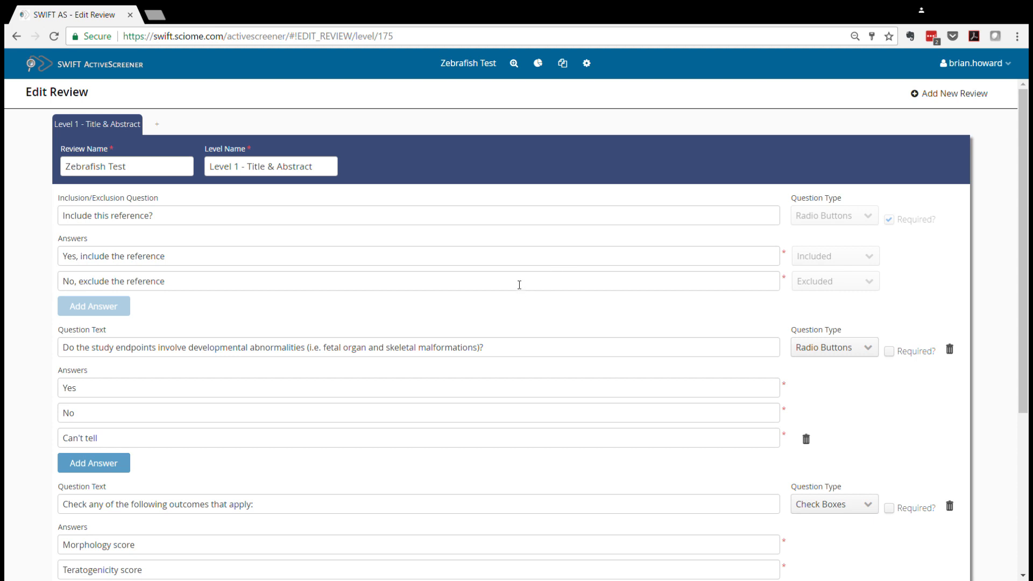
scroll(519, 283, "down", 4)
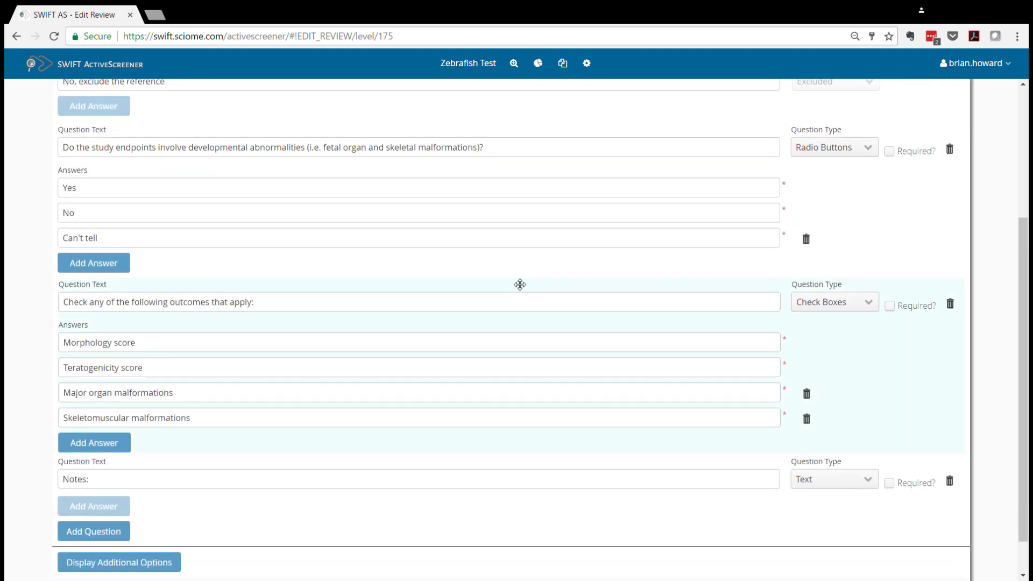
scroll(520, 284, "down", 1)
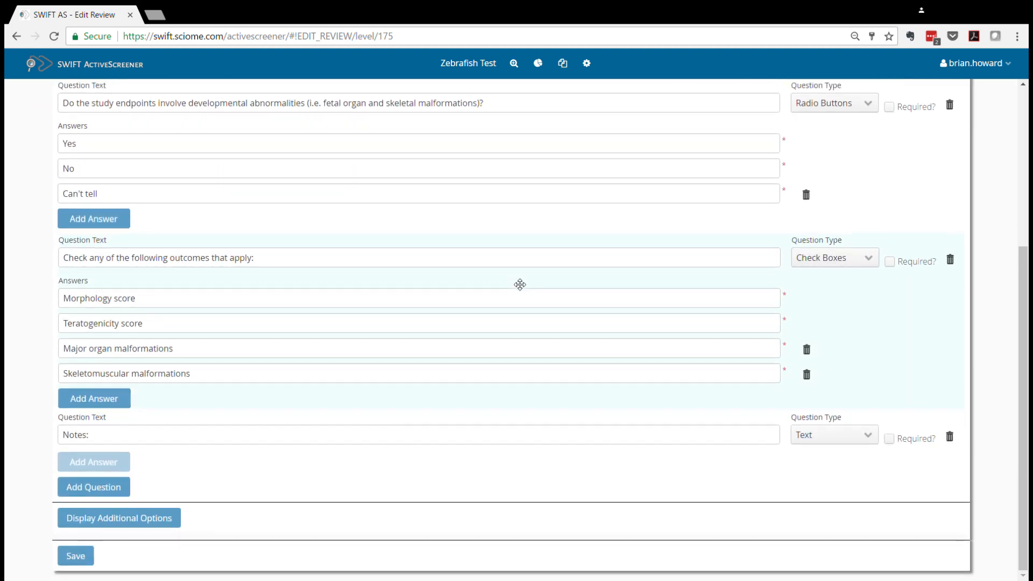
left_click(131, 530)
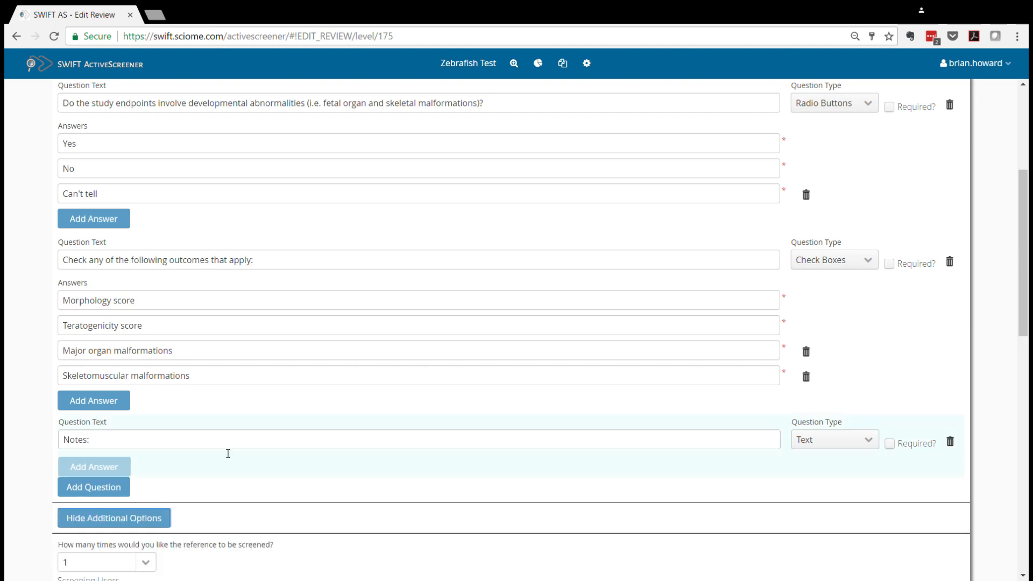
Step: Grant project admin rights to one more user in the Screening Users list
scroll(263, 439, "down", 3)
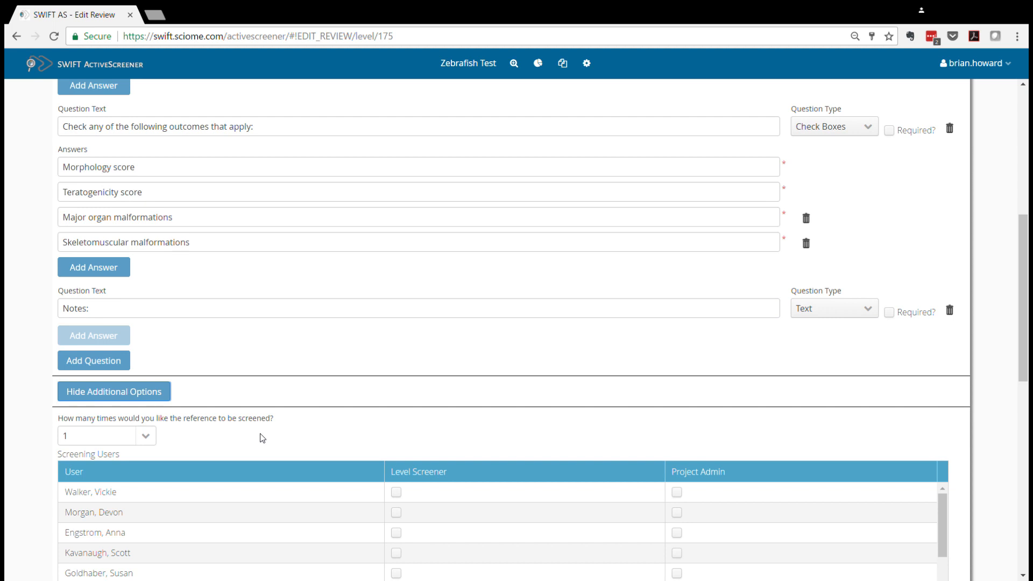
scroll(262, 436, "down", 3)
scroll(260, 435, "up", 3)
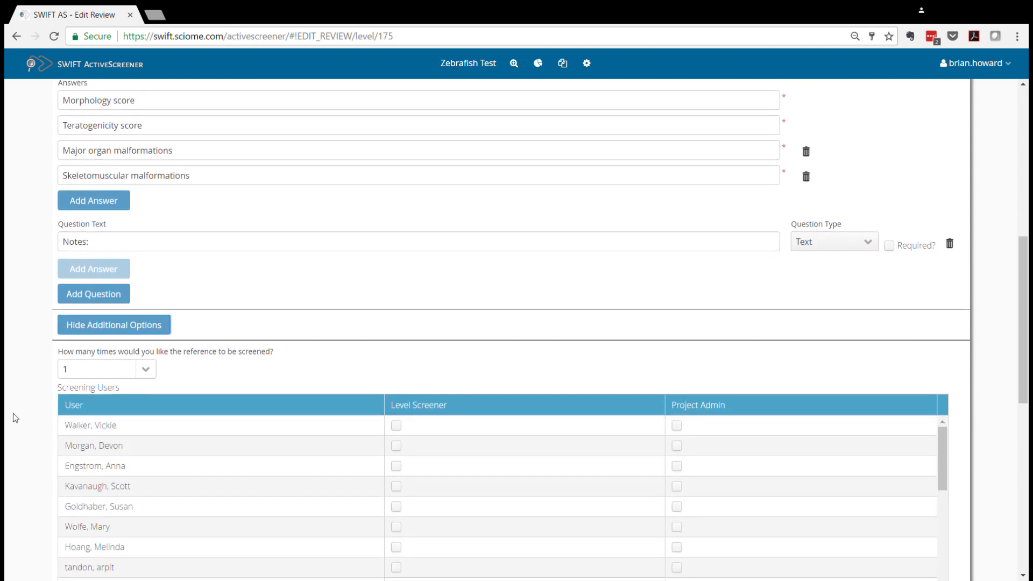
scroll(12, 418, "down", 2)
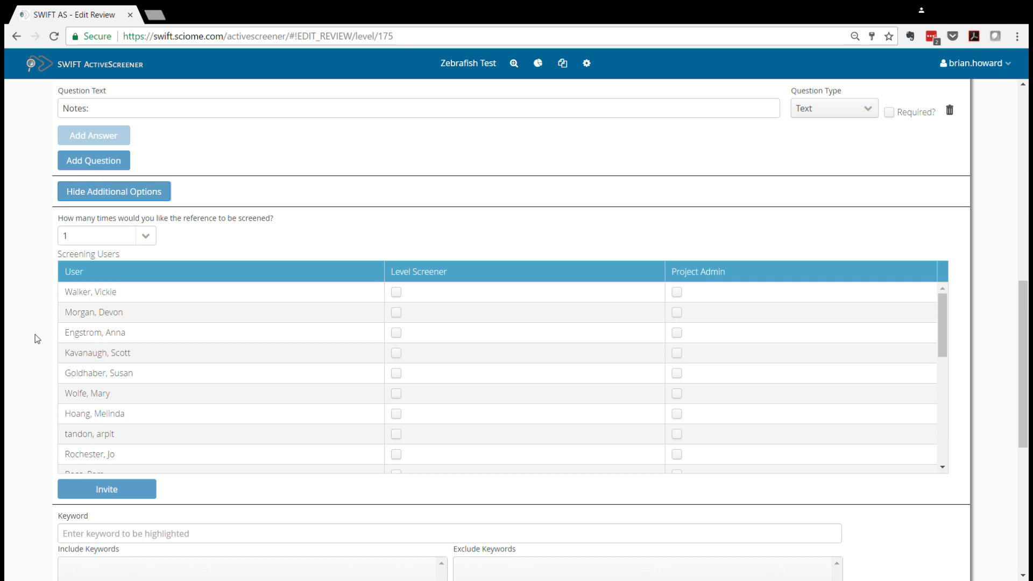
scroll(34, 339, "up", 1)
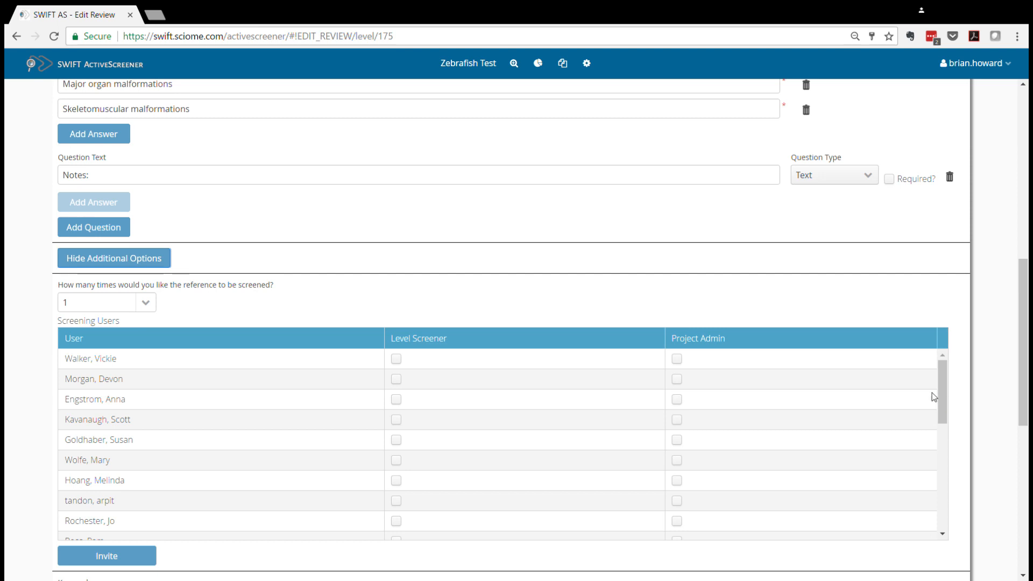
left_click_drag(1023, 361, 1023, 376)
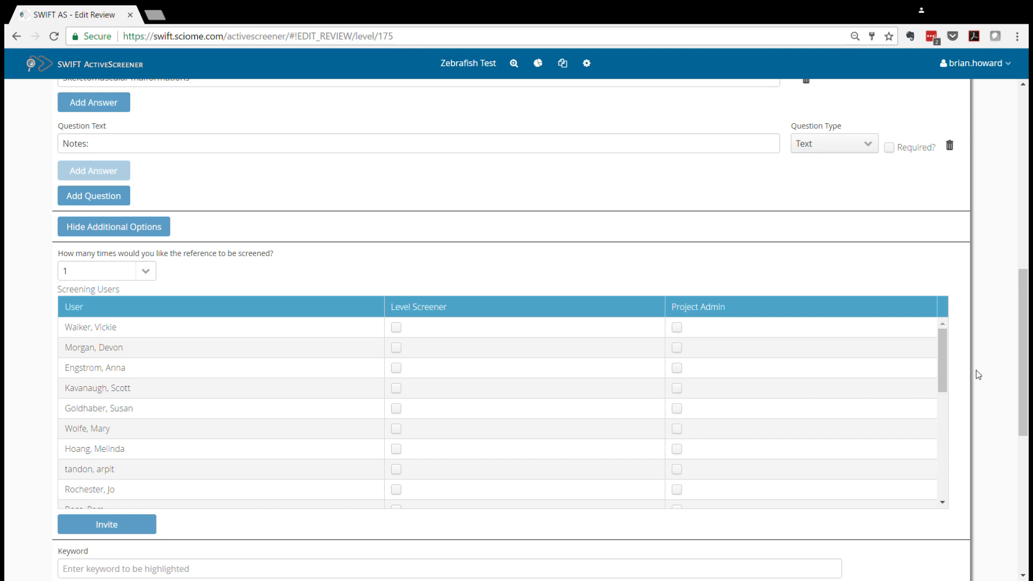
left_click_drag(943, 365, 906, 417)
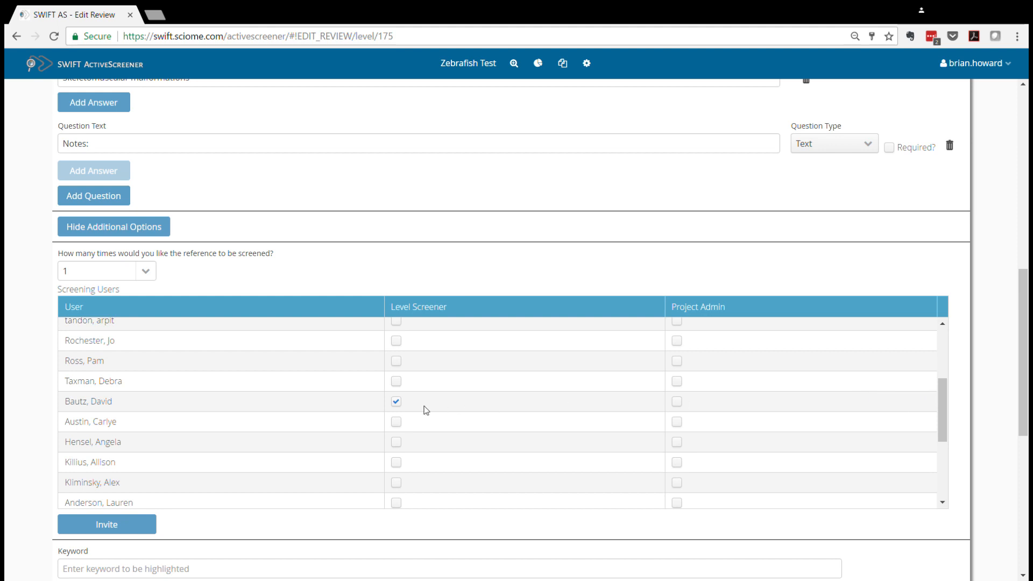
left_click_drag(940, 392, 946, 342)
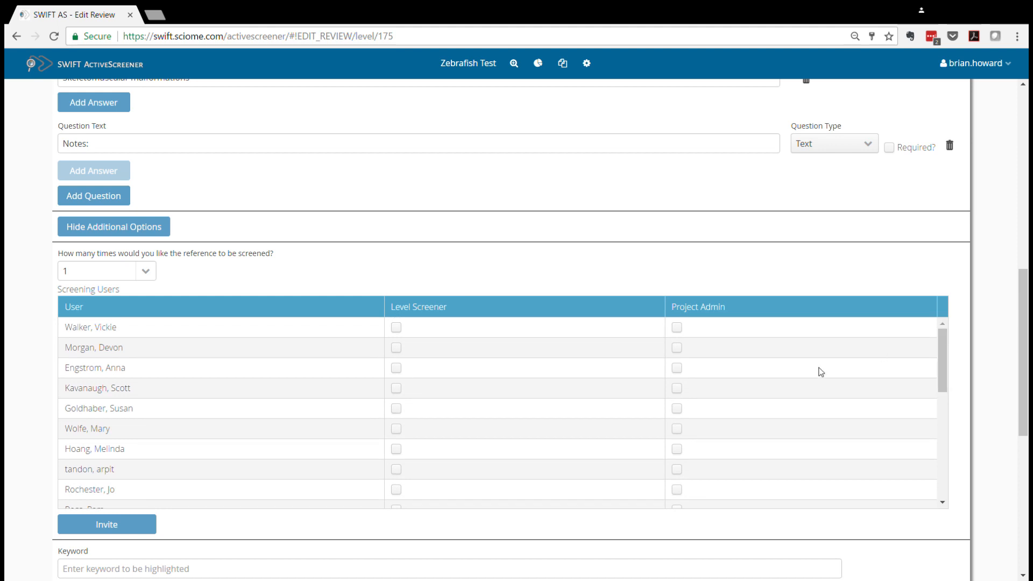
scroll(450, 408, "down", 1)
scroll(448, 409, "down", 1)
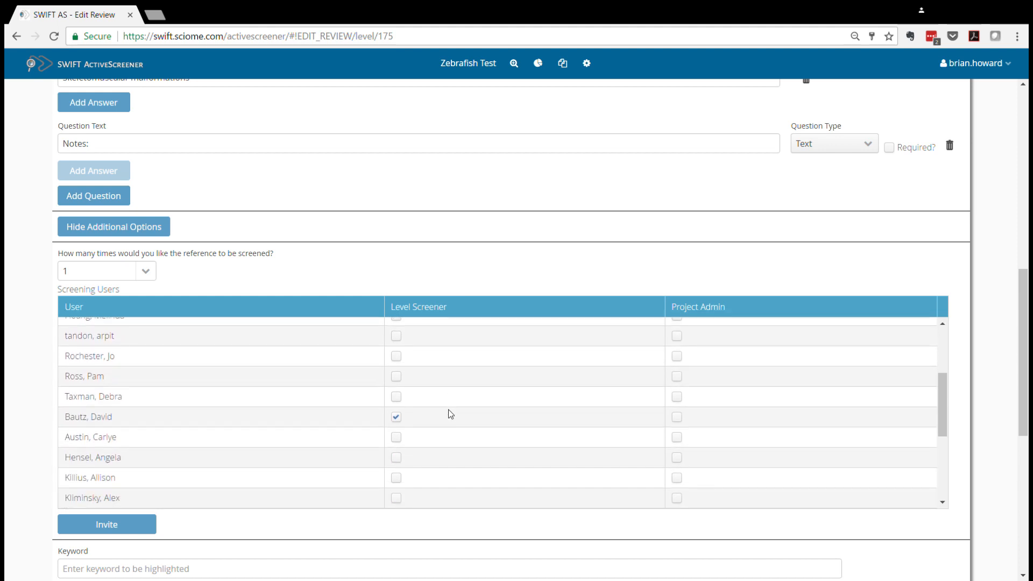
scroll(450, 413, "down", 3)
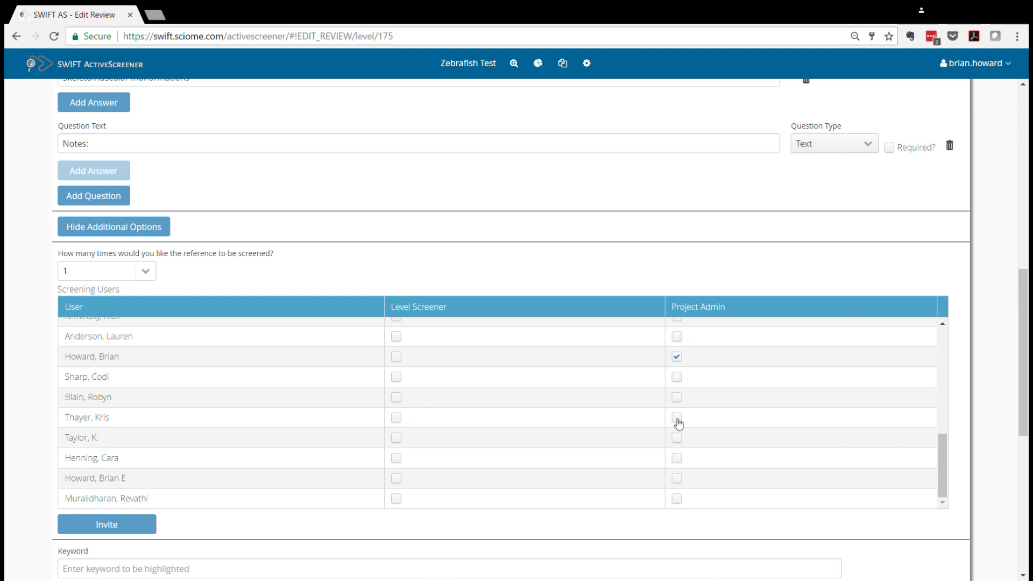
left_click(677, 418)
Step: Open the Invite Reviewer form to examine its required fields and close it without sending an invitation
left_click_drag(1026, 318, 1026, 363)
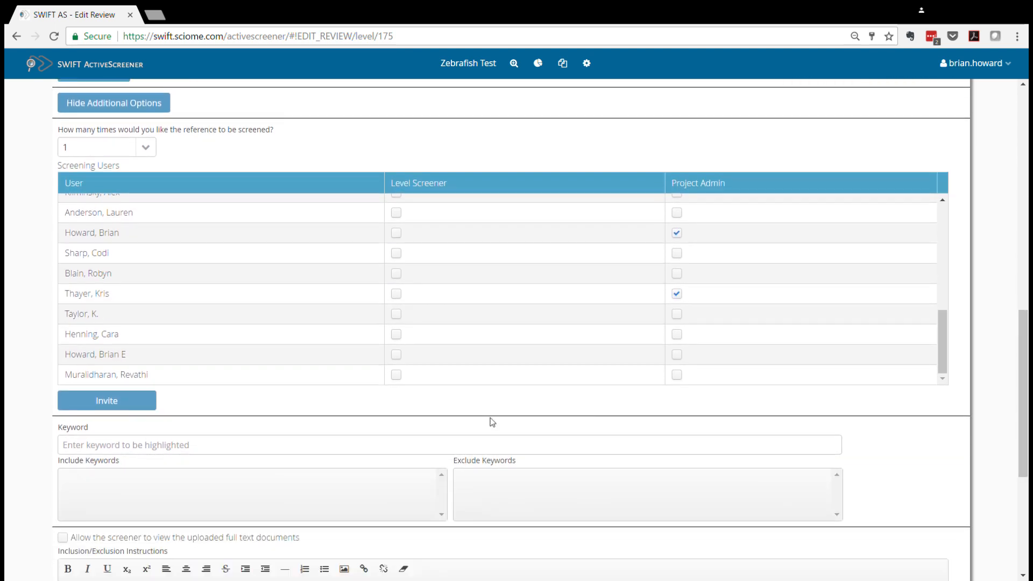
left_click(110, 406)
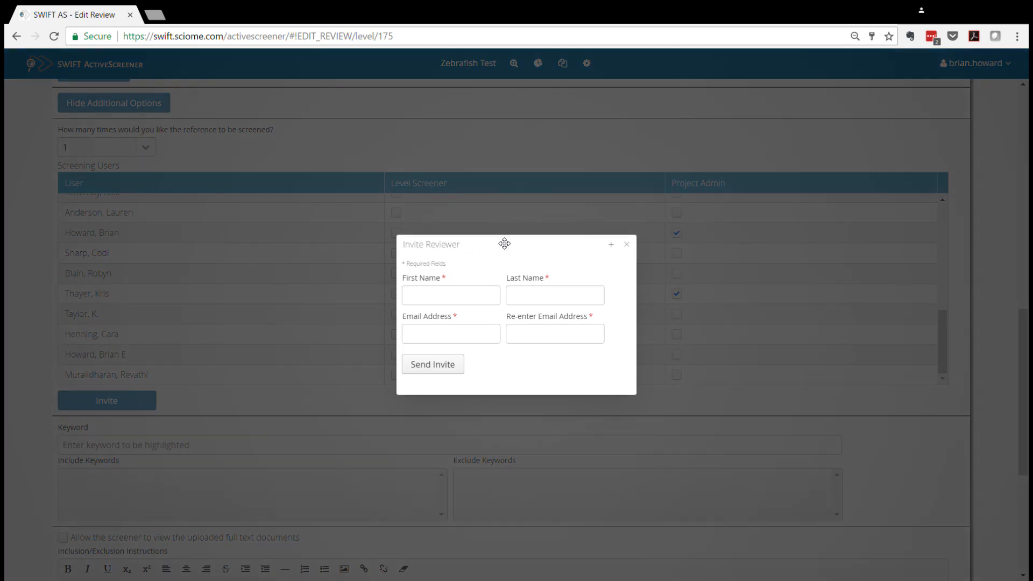
left_click(444, 335)
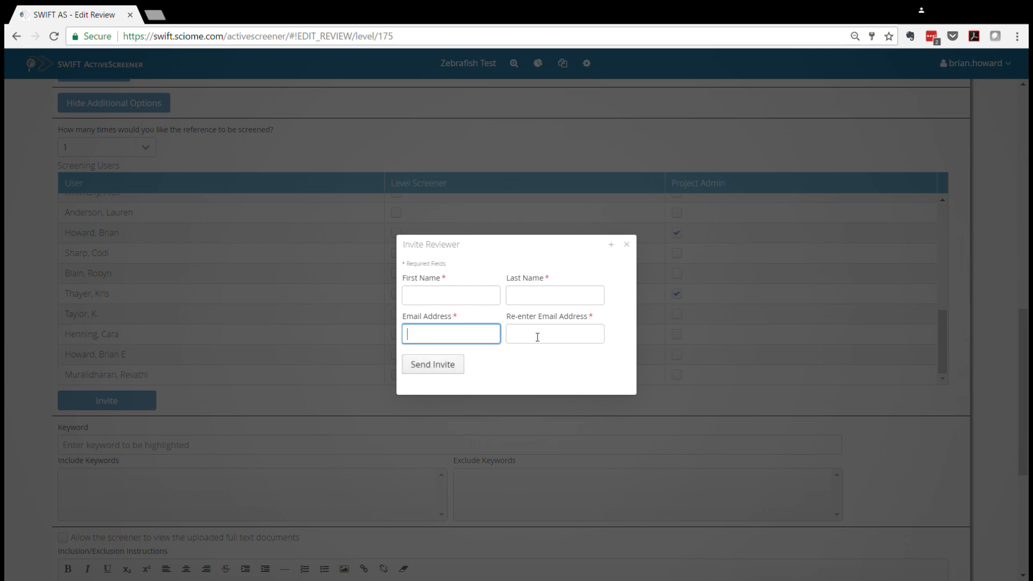
left_click(627, 244)
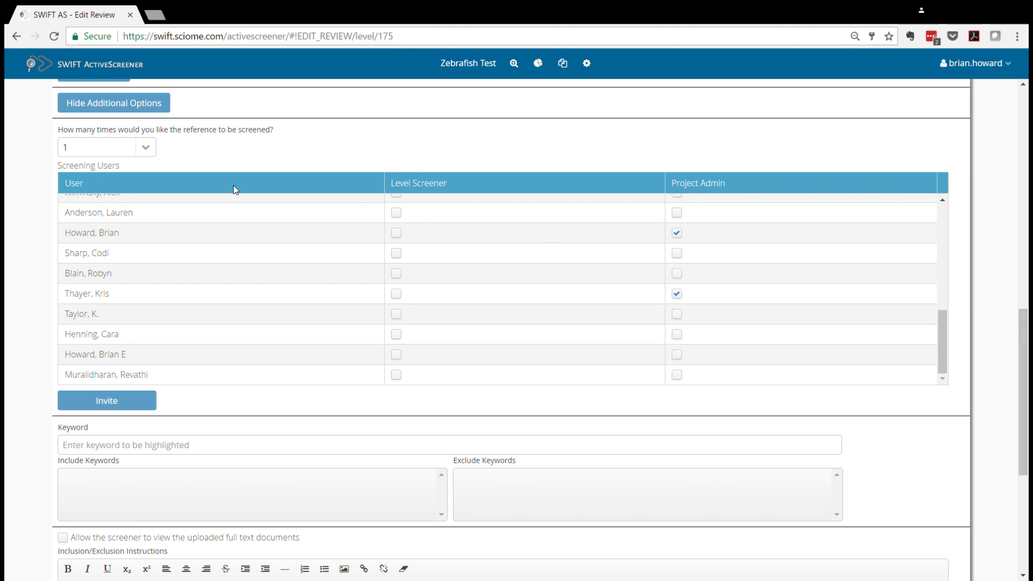
Step: Set the number of times each reference is screened to 2
left_click(146, 154)
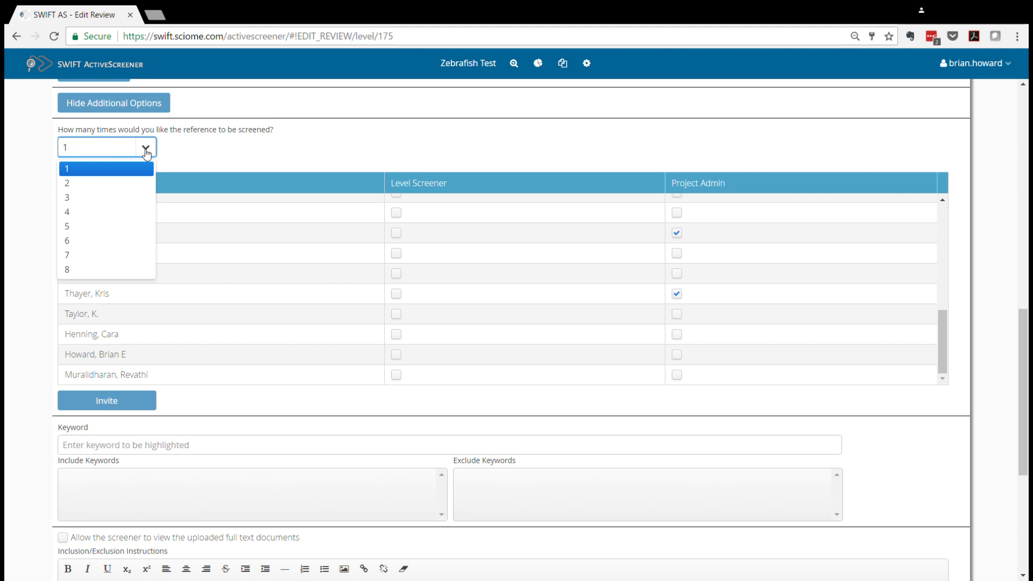
left_click(88, 185)
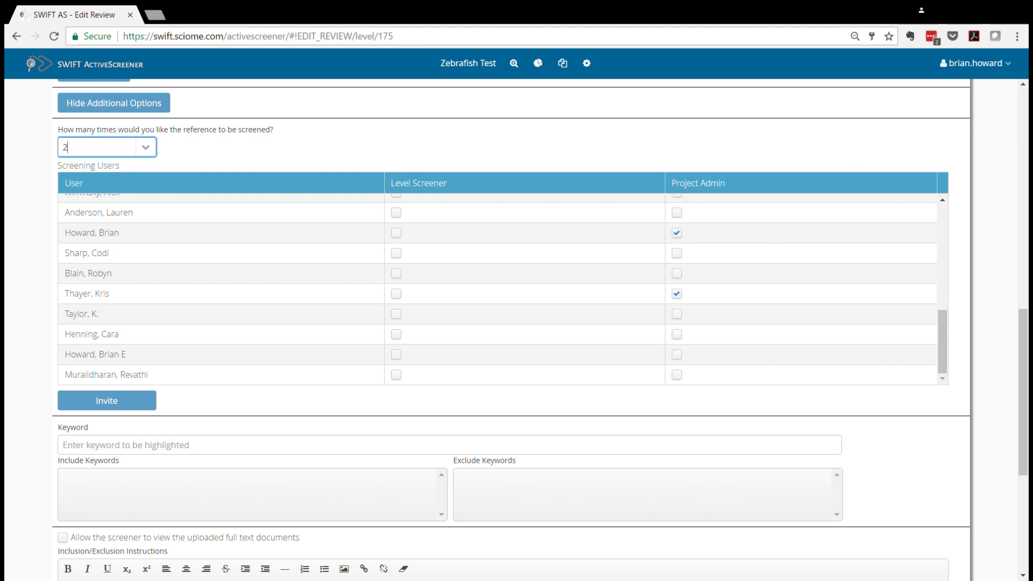
left_click(967, 151)
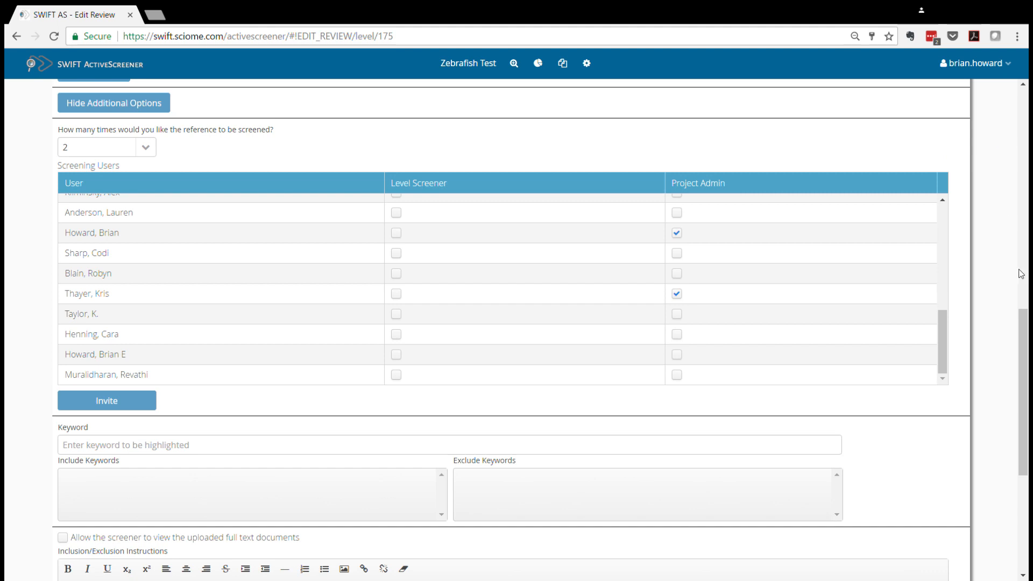
Step: Add "zebrafish" as an include keyword to be highlighted
left_click_drag(1023, 323, 1027, 371)
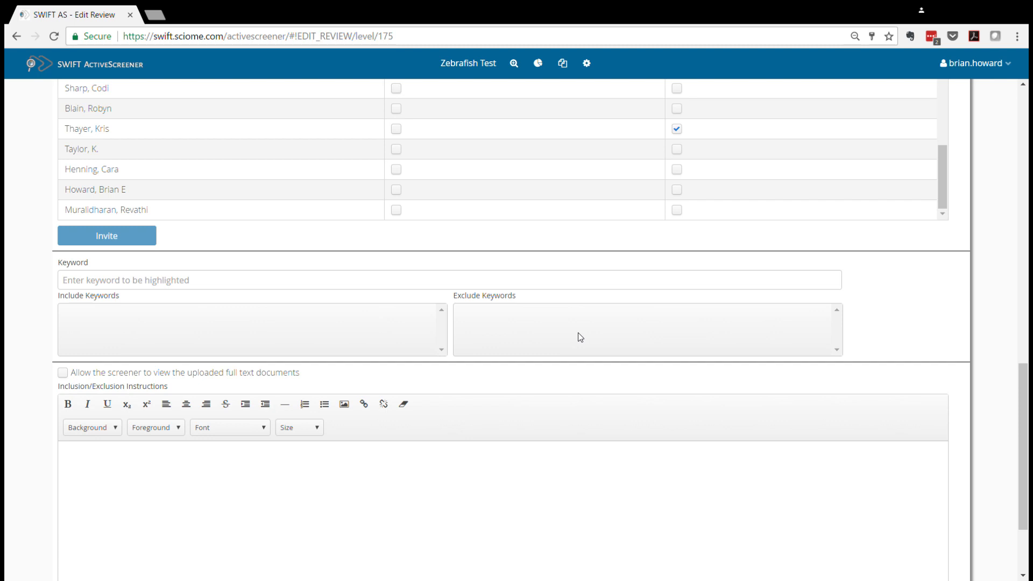
left_click(73, 285)
type("zebr")
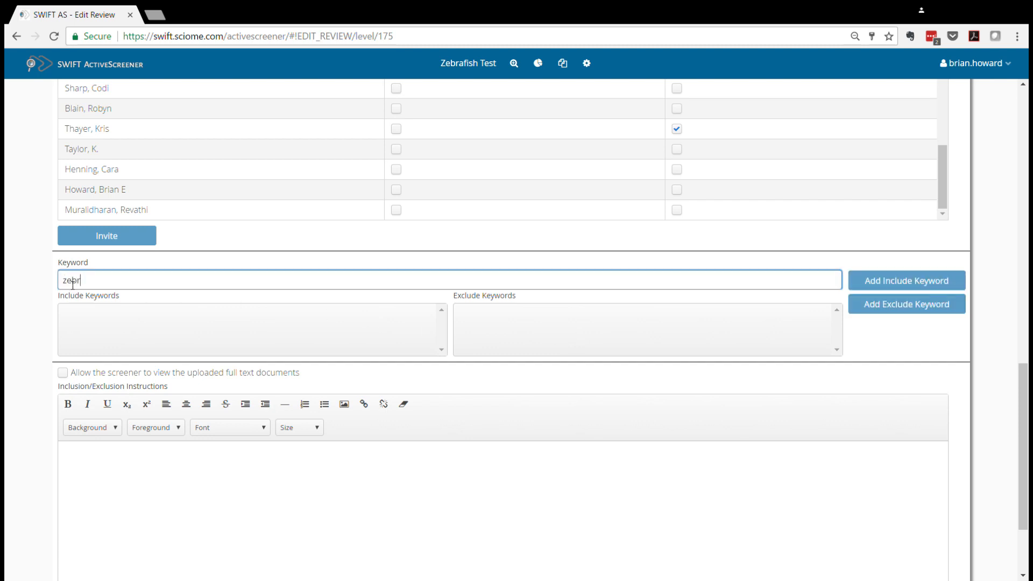
type("afish")
left_click(900, 279)
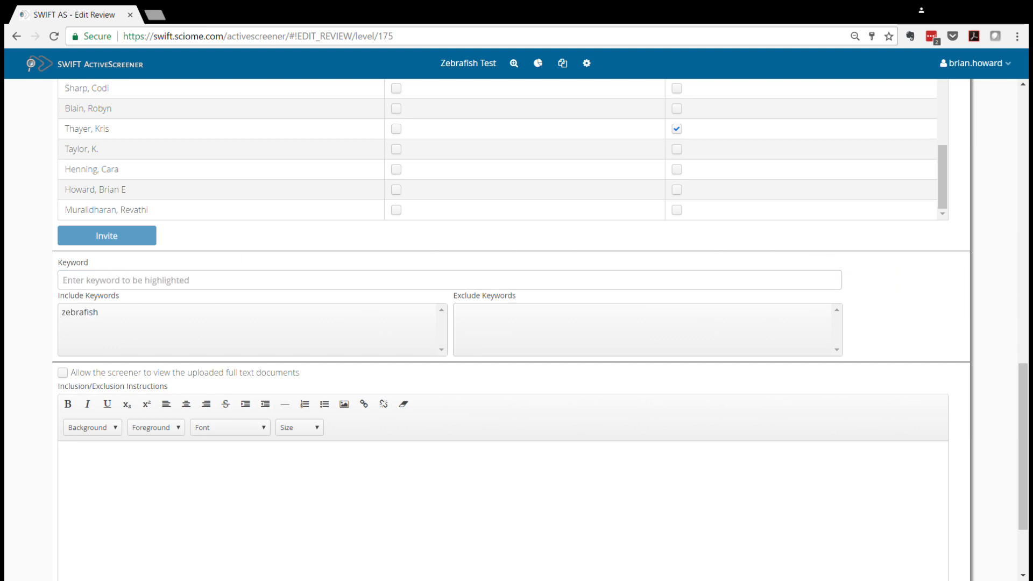
Step: Add "mouse" as an exclude keyword to be highlighted
left_click_drag(1023, 381, 1023, 390)
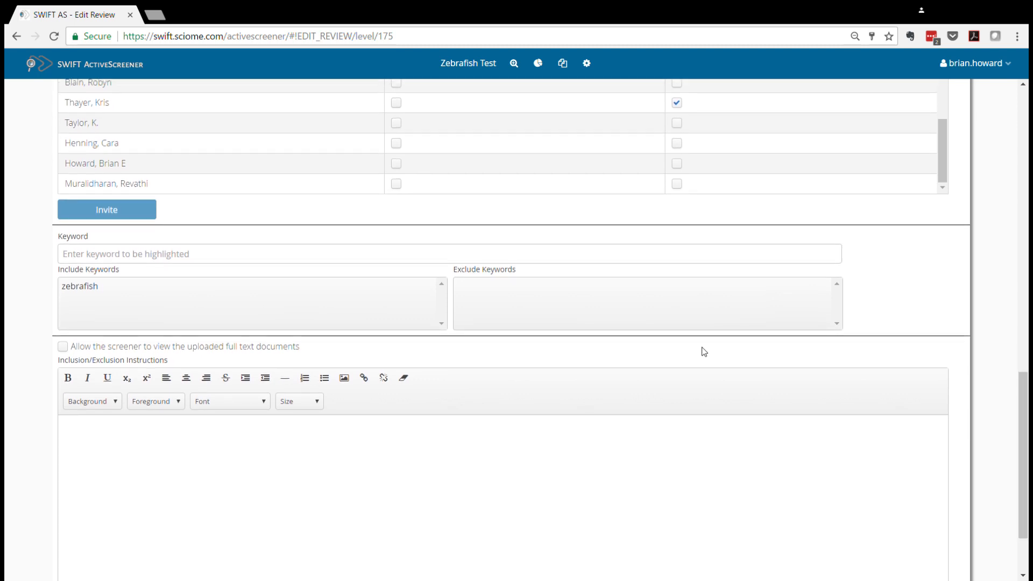
left_click(114, 256)
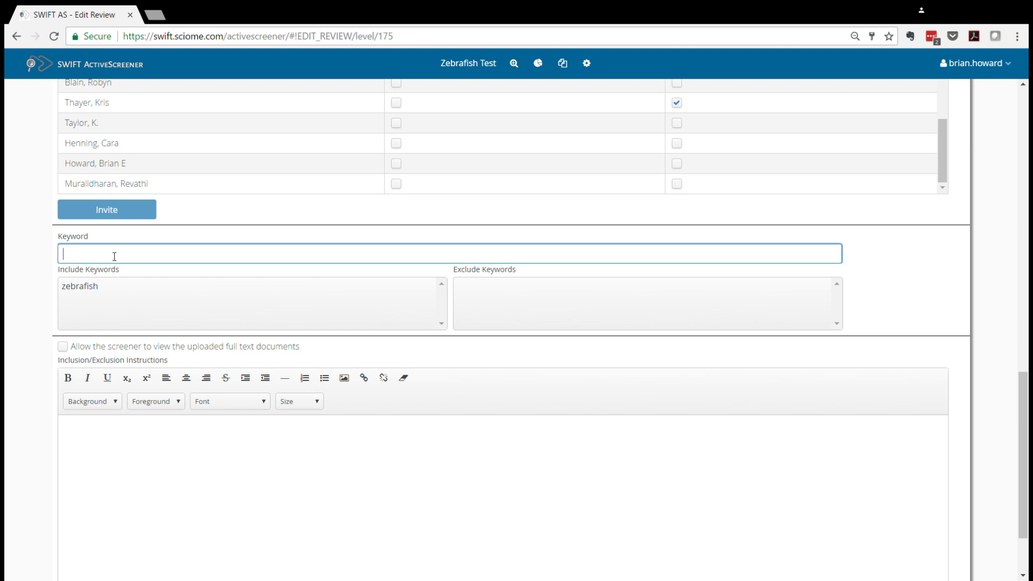
type("mouse")
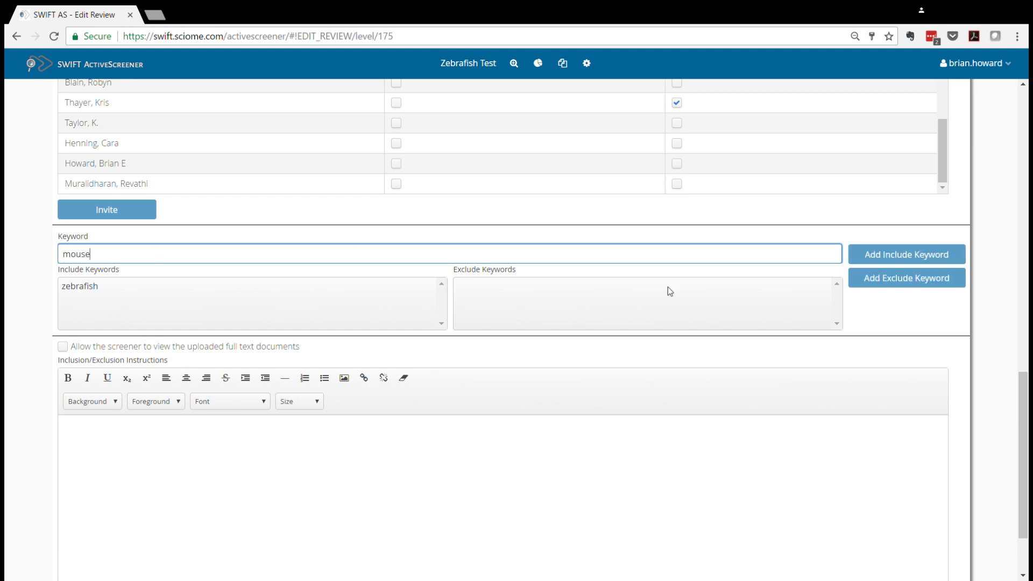
left_click(879, 286)
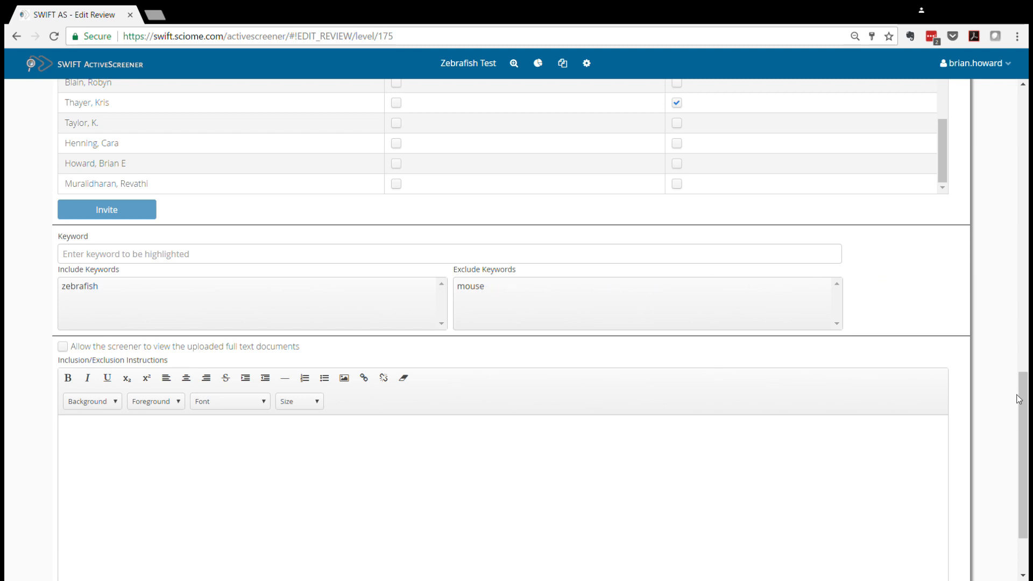
Step: Paste the copied inclusion and exclusion criteria into the Inclusion/Exclusion Instructions
left_click_drag(1025, 398, 1025, 405)
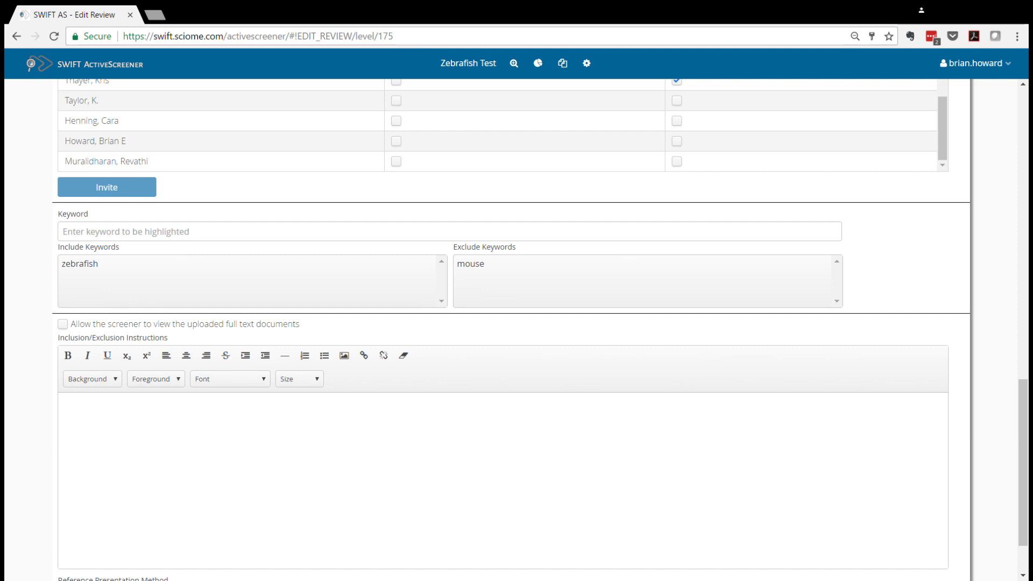
left_click(104, 417)
scroll(104, 418, "down", 2)
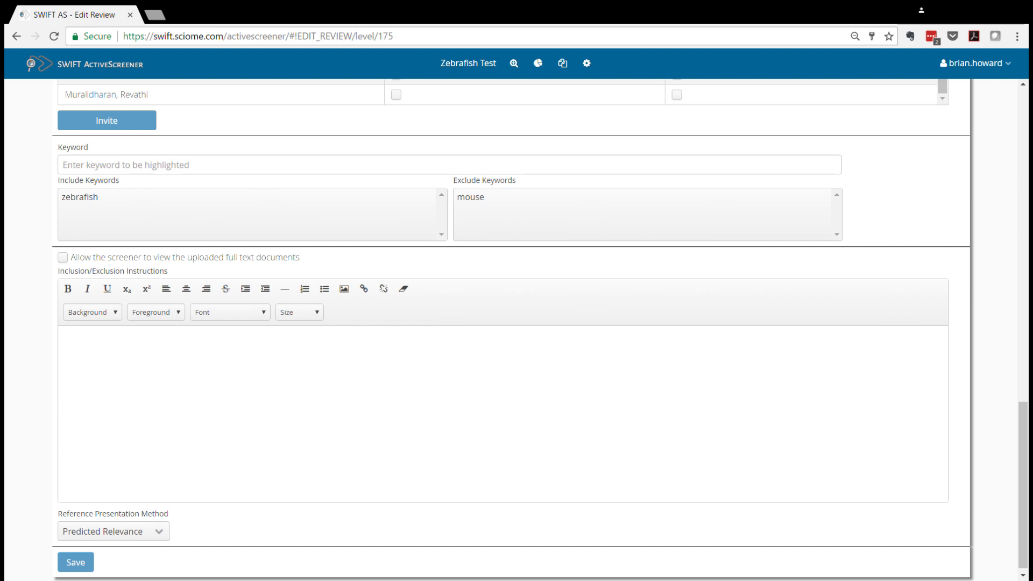
left_click(203, 375)
key("ctrl+v")
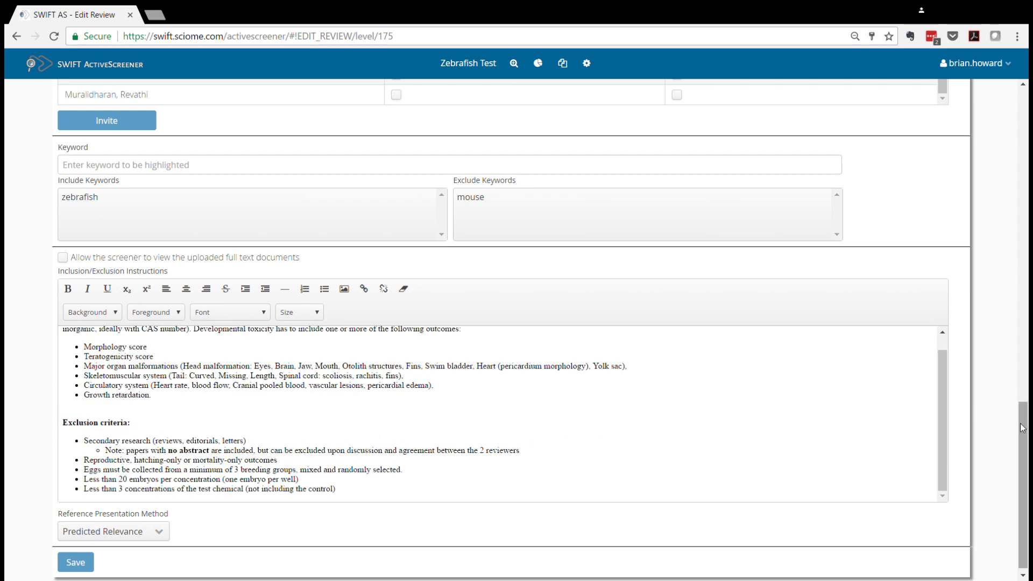
Step: Choose Predicted Relevance as the reference presentation method and save the review
scroll(1022, 453, "down", 1)
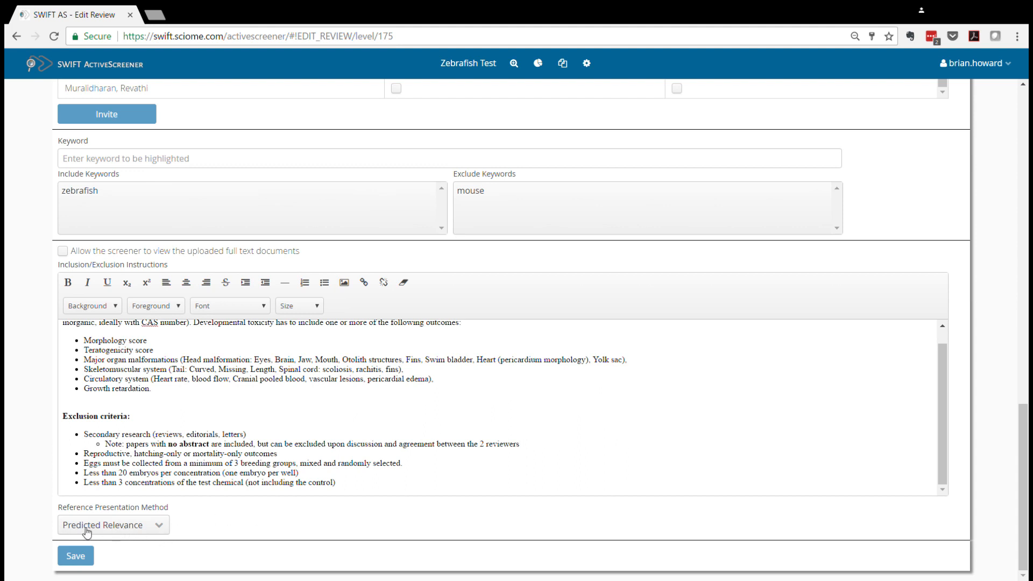
left_click(169, 526)
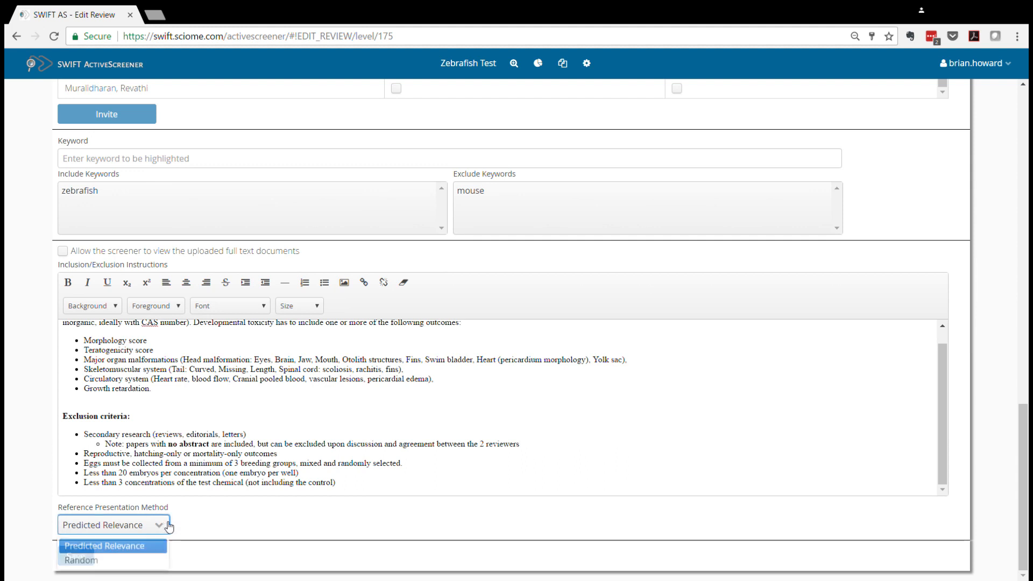
left_click(99, 547)
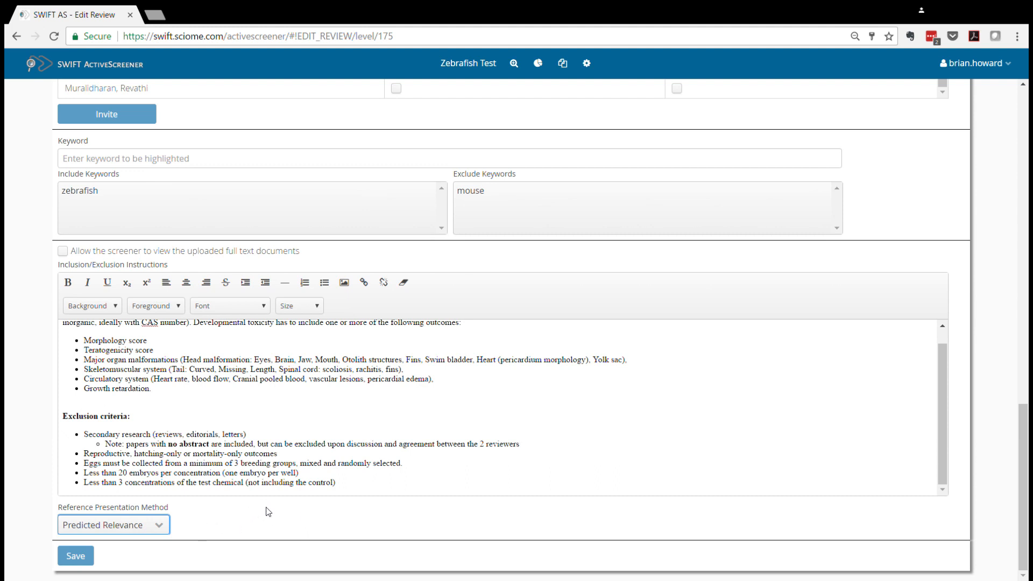
left_click(81, 568)
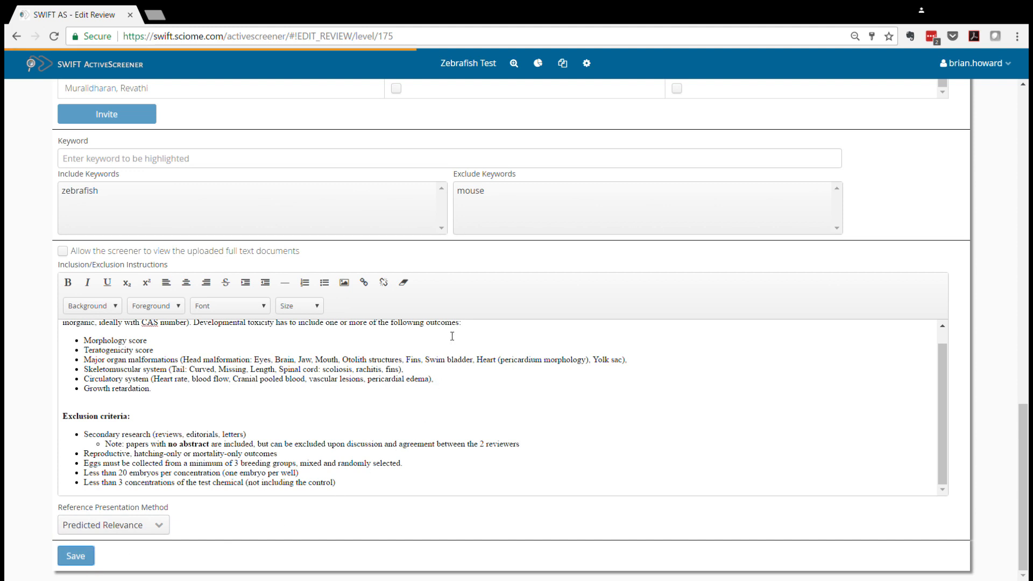